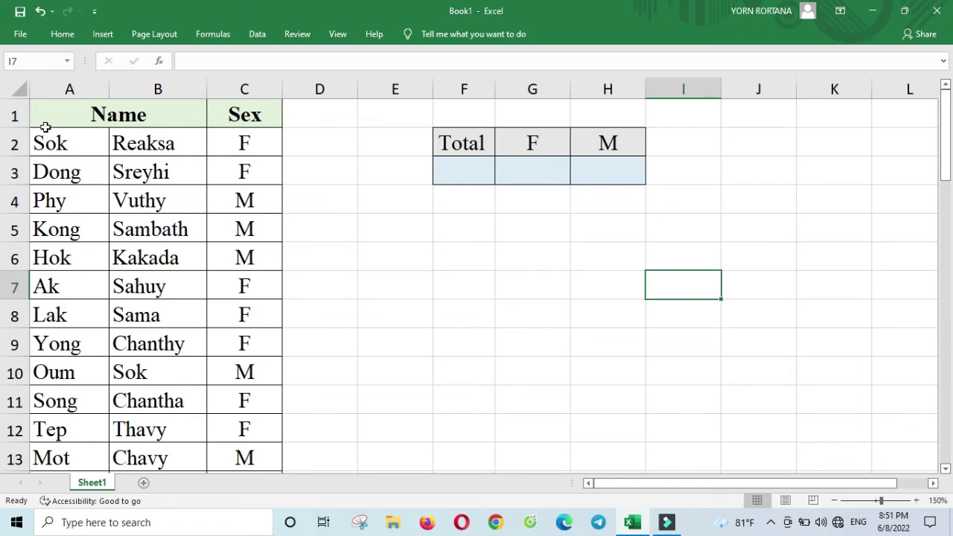
Step: Check where the Name/Sex list ends and select the cell under Total
left_click(13, 116)
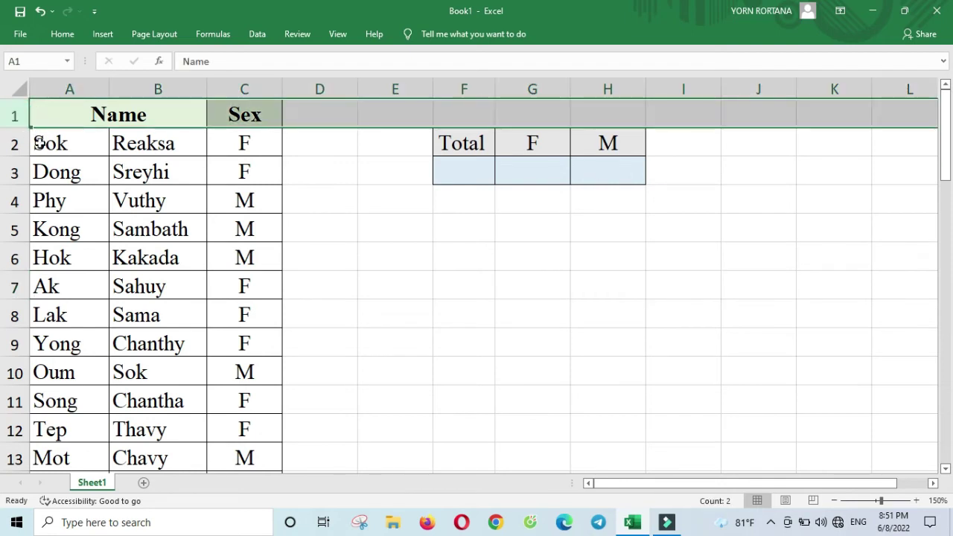
left_click(38, 143)
key("Right")
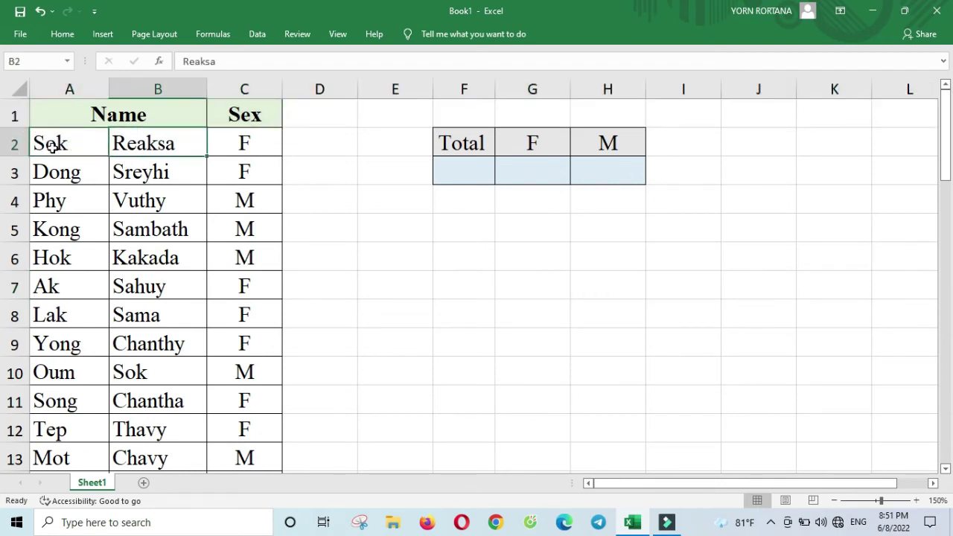
key("Right")
key("Left")
key("Left")
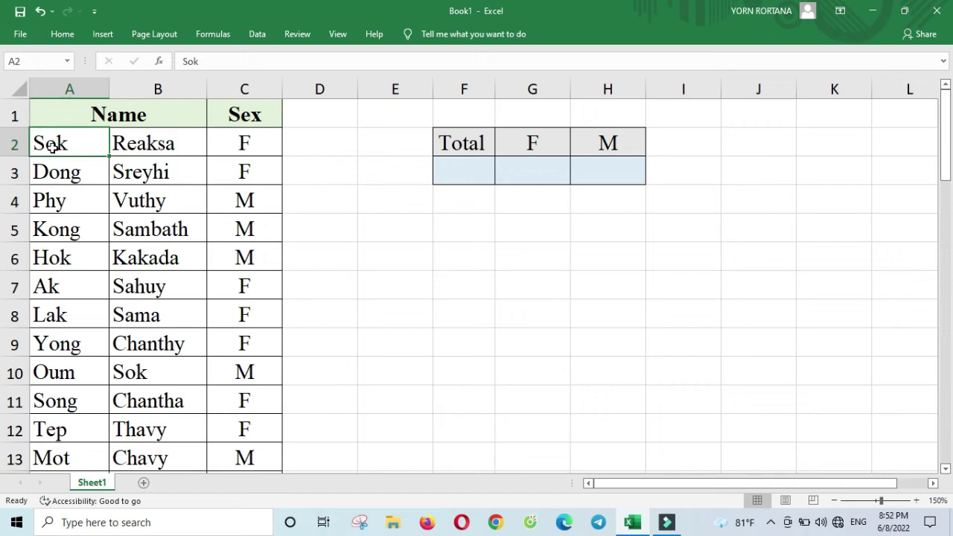
key("Down")
key("Down")
key("Down")
key("Down")
key("Down")
key("Down")
key("Down")
key("Down")
key("Down")
key("Down")
key("Down")
key("Down")
key("Down")
key("Down")
key("Down")
key("Down")
key("Down")
key("Down")
key("Down")
key("Down")
key("Down")
key("Down")
key("Down")
key("Down")
key("Down")
key("Down")
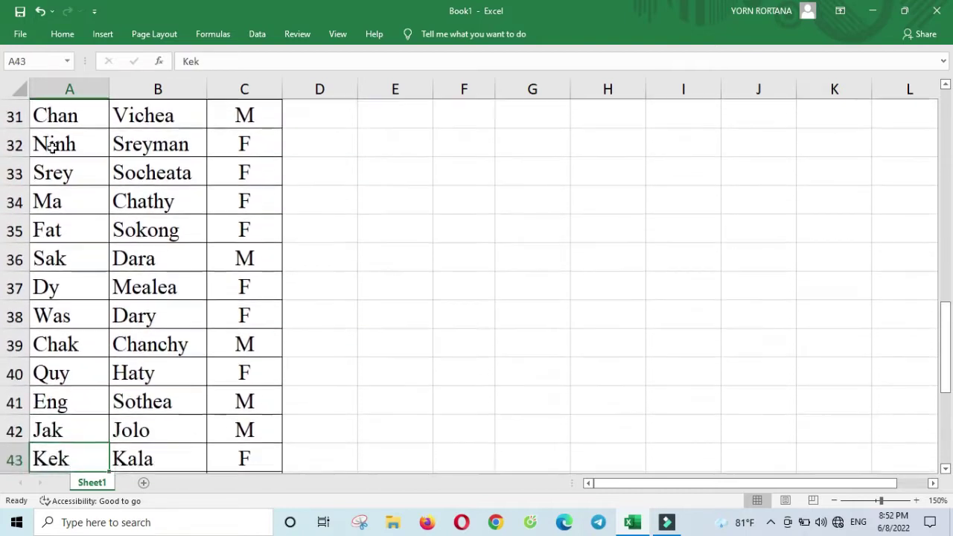
key("Down")
key("Down")
key("Down")
key("Down")
key("Down")
key("Down")
key("Down")
key("Down")
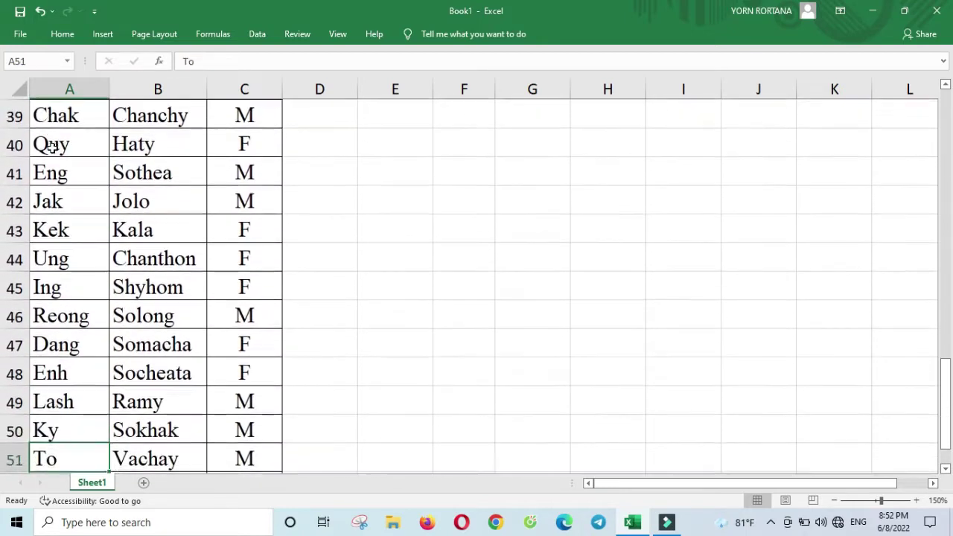
key("Down")
key("Down")
key("Down")
key("Down")
key("Down")
key("Up")
key("Up")
key("Up")
key("Up")
key("Up")
key("Up")
key("Up")
key("Up")
key("Up")
key("Up")
key("Up")
key("Up")
key("Up")
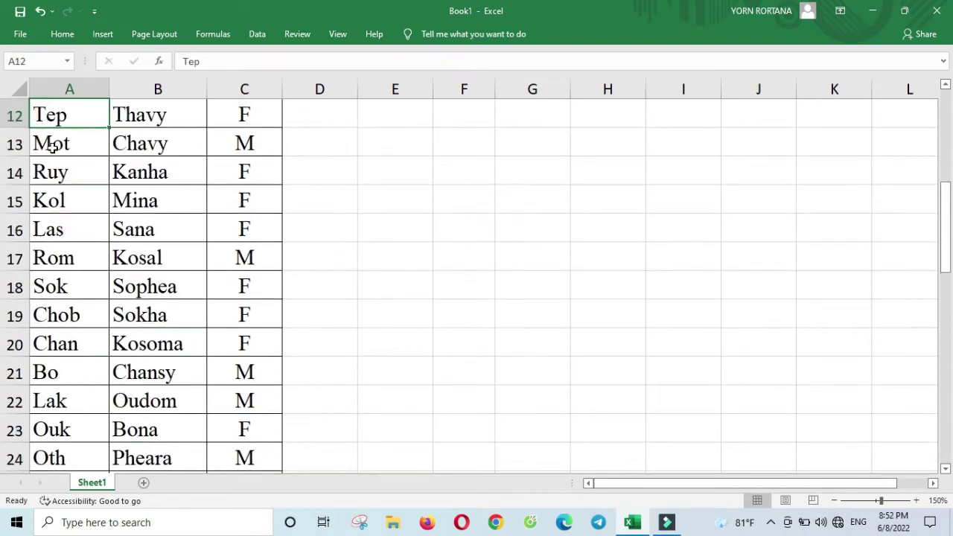
key("Up")
key("Up")
key("Up")
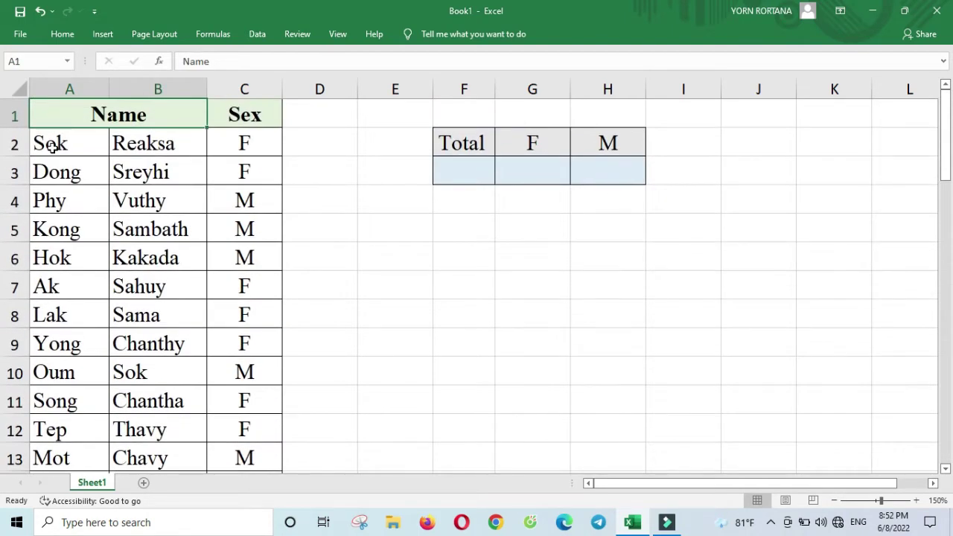
left_click(440, 179)
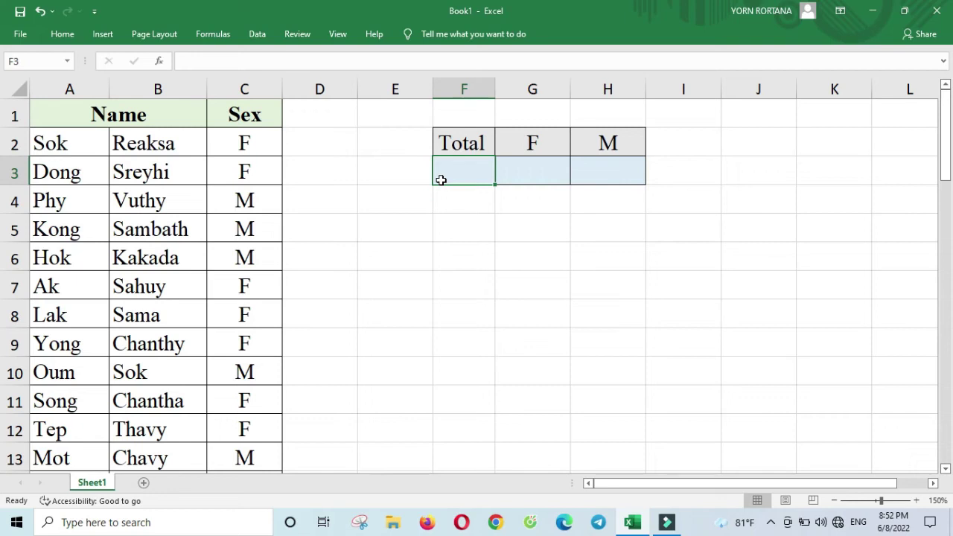
Step: Zoom to 170% and enter =COUNTA(C2:C53) in F3, showing 52
left_click(916, 500)
left_click(916, 500)
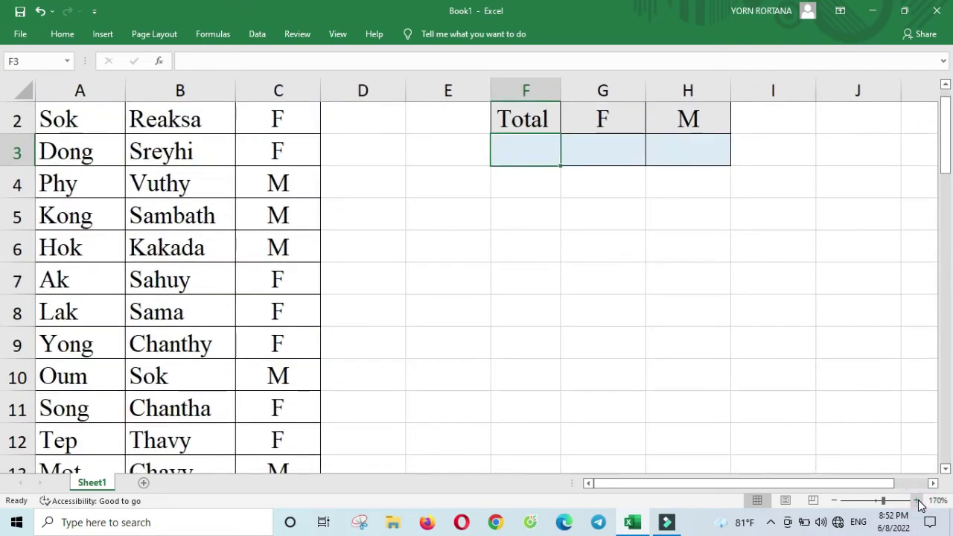
left_click_drag(945, 160, 945, 147)
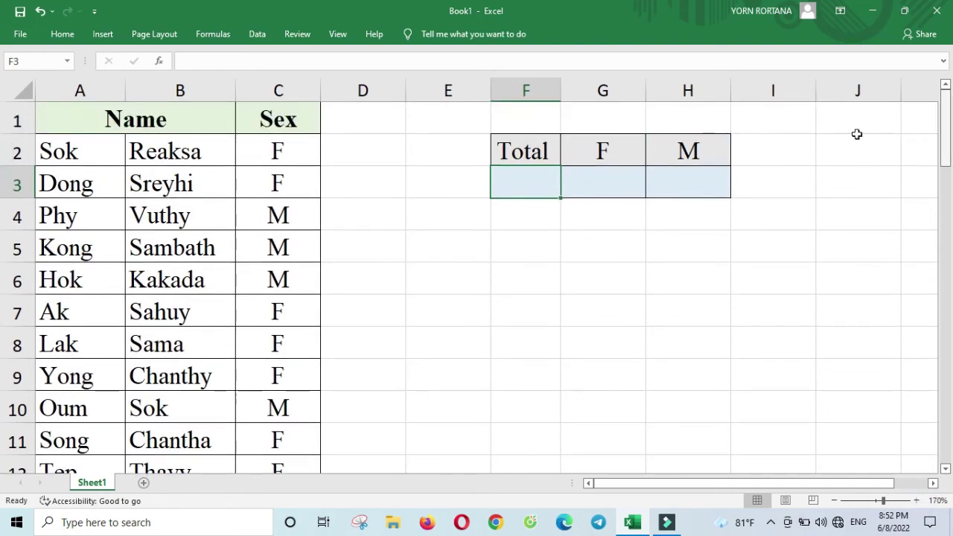
type("=")
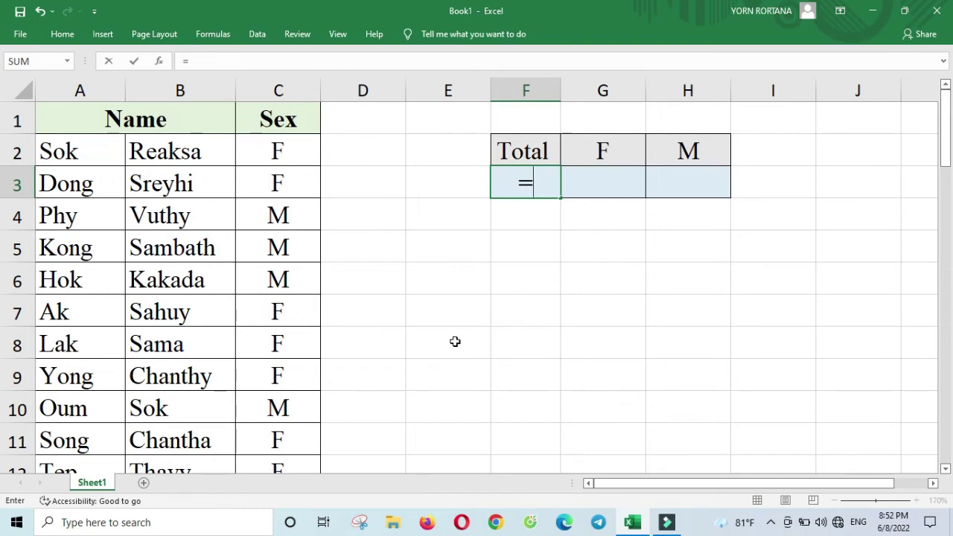
type("C")
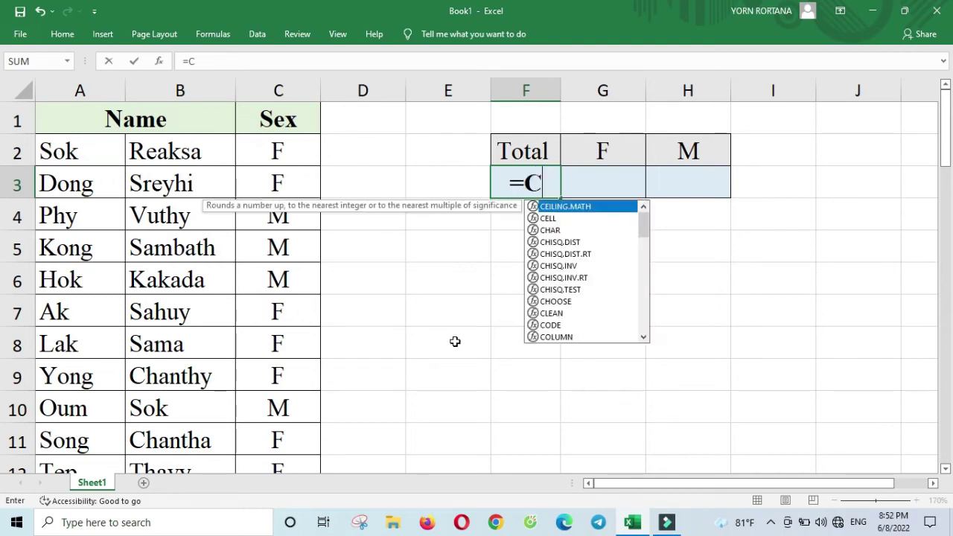
type("OUNT")
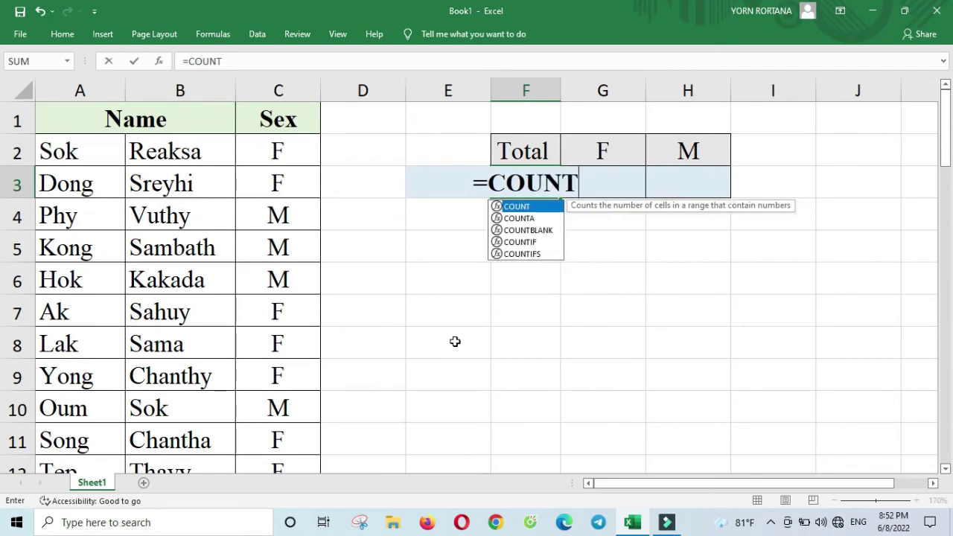
type("A")
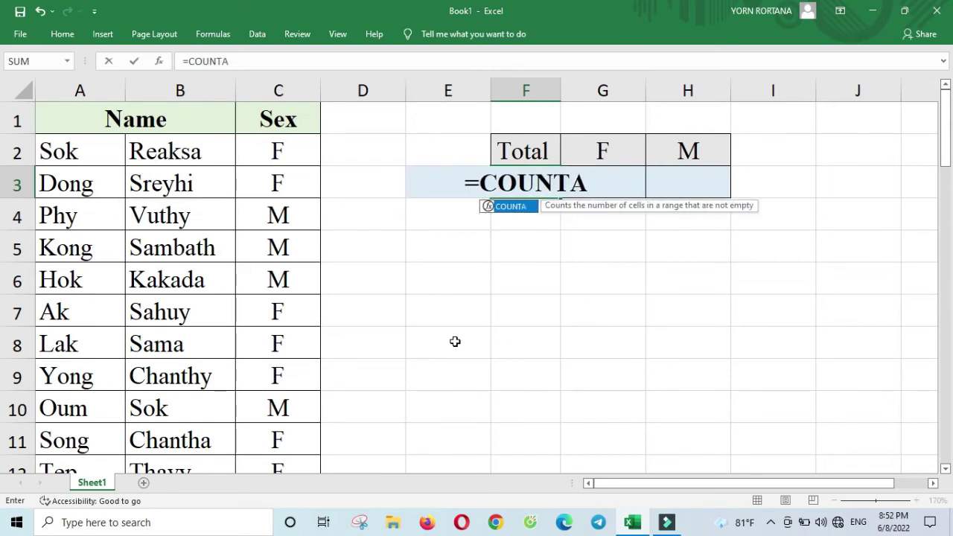
type("(")
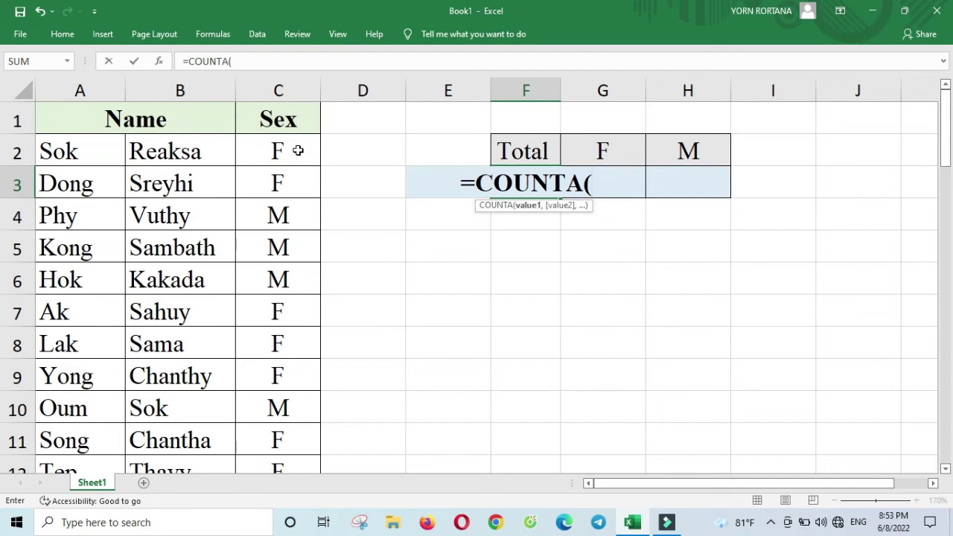
left_click(297, 154)
left_click_drag(298, 153, 296, 514)
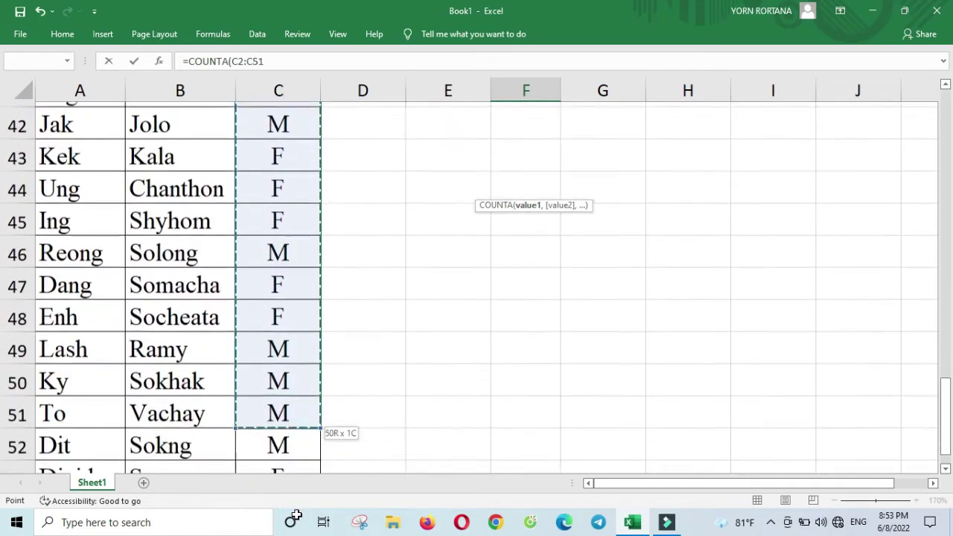
left_click_drag(296, 515, 279, 383)
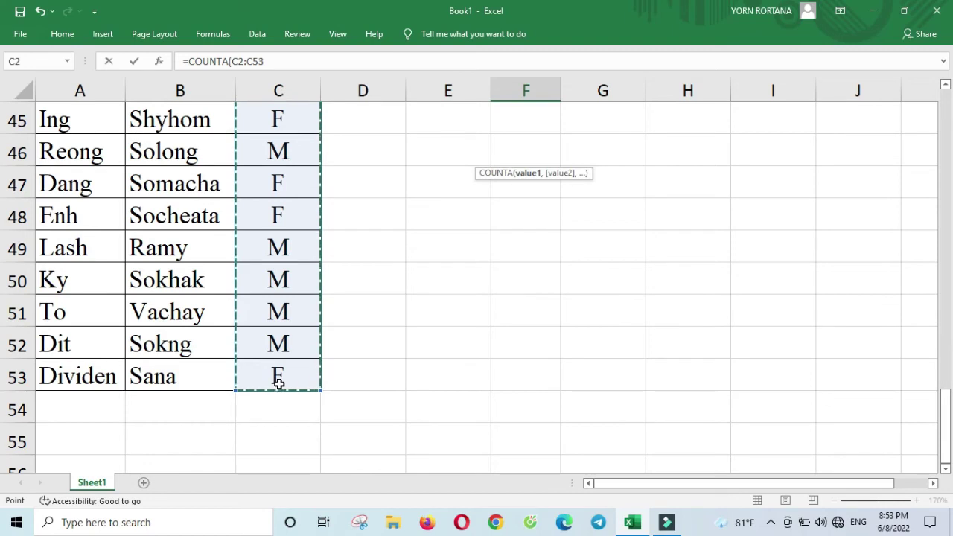
type(")")
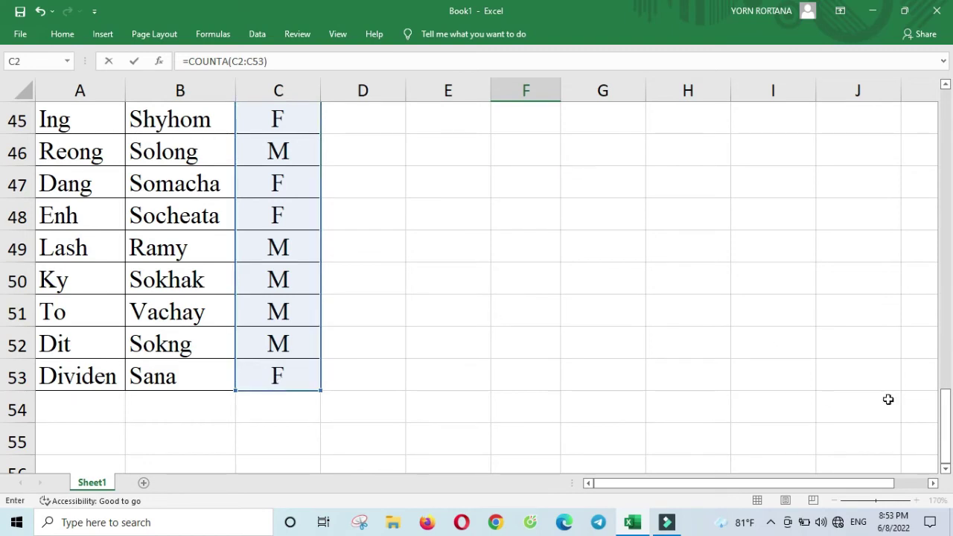
left_click(945, 405)
left_click_drag(3, 128, 945, 97)
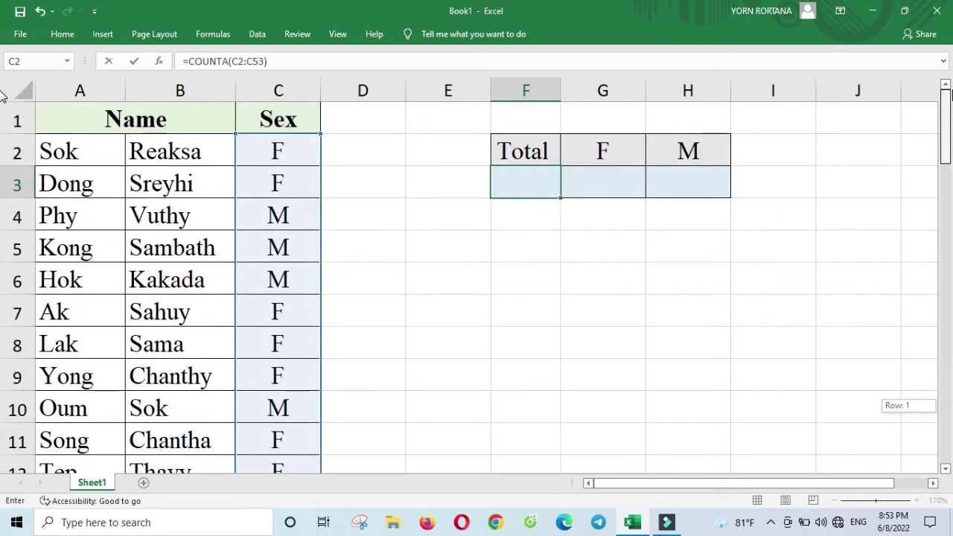
key("Return")
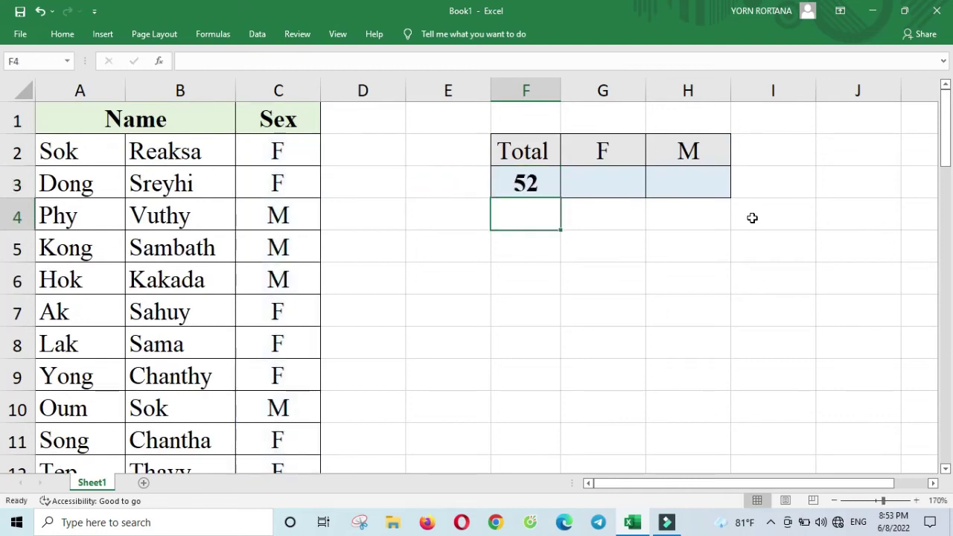
left_click(545, 180)
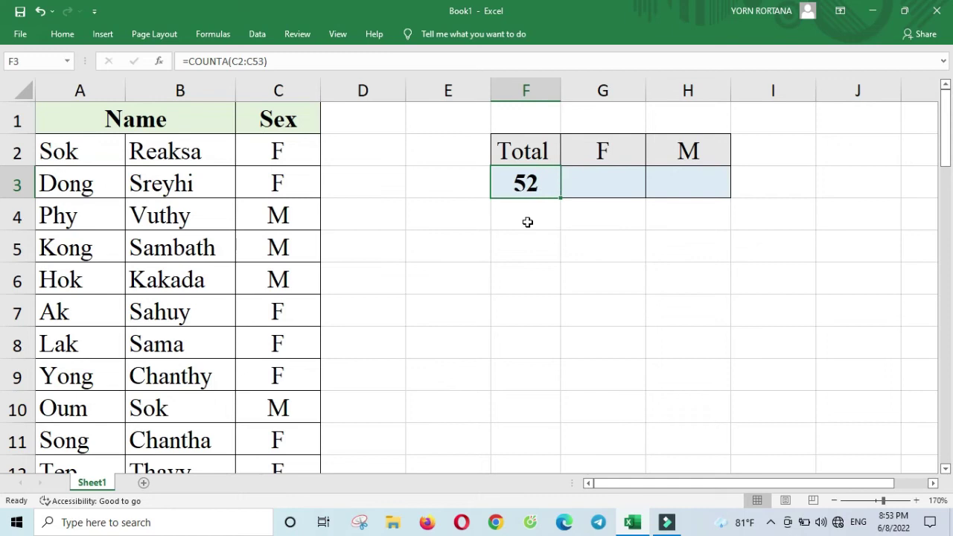
left_click(530, 209)
left_click(528, 183)
key("Right")
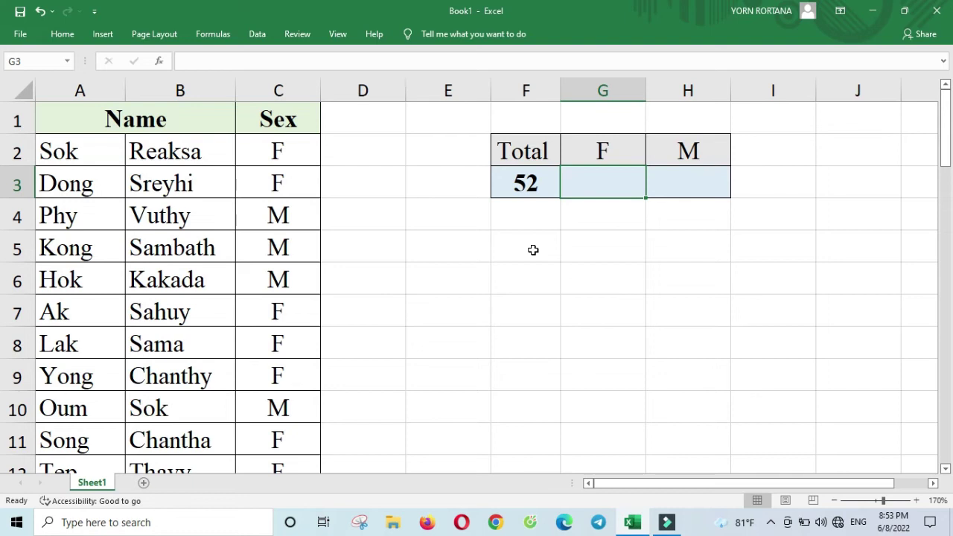
Step: Enter =COUNTIF(C2:C53,G2) in G3 to count the F entries, giving 32
type("=")
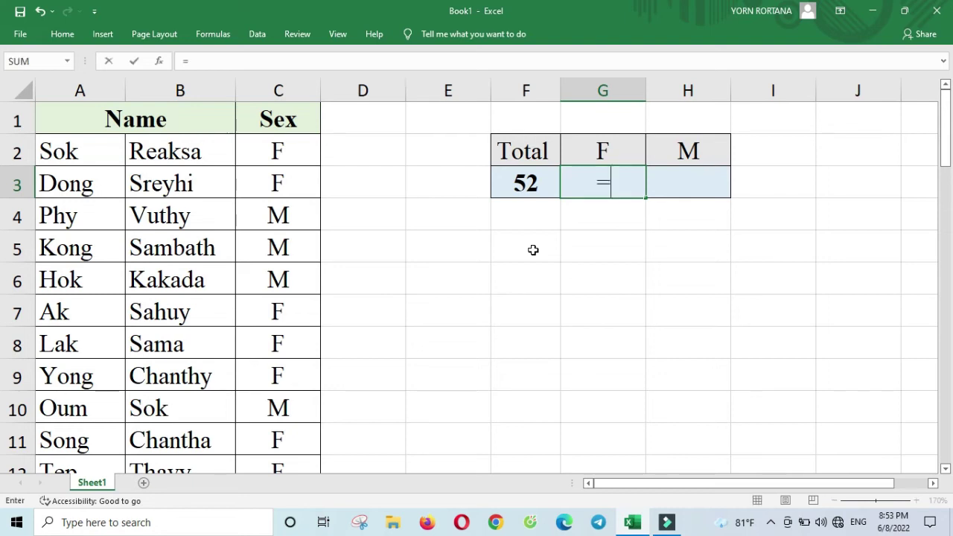
type("C")
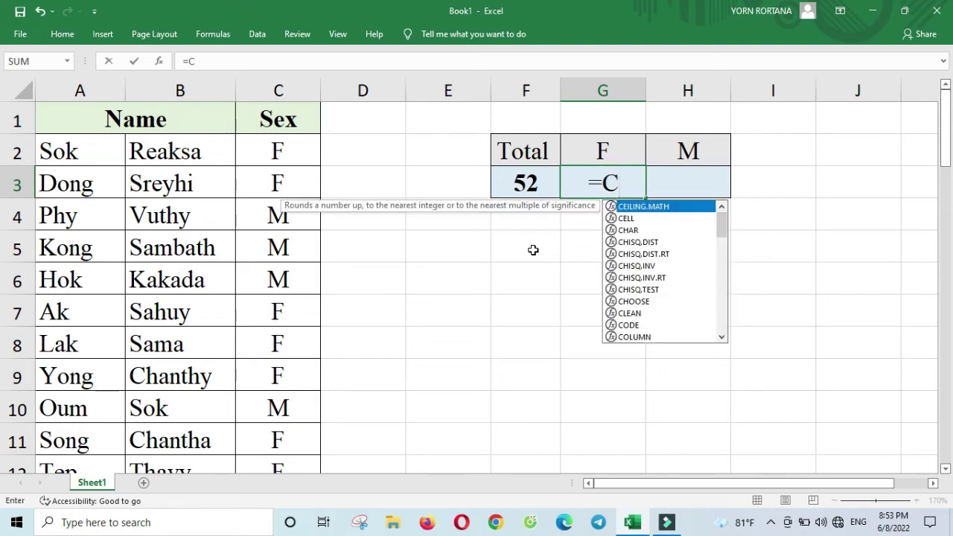
type("OUN")
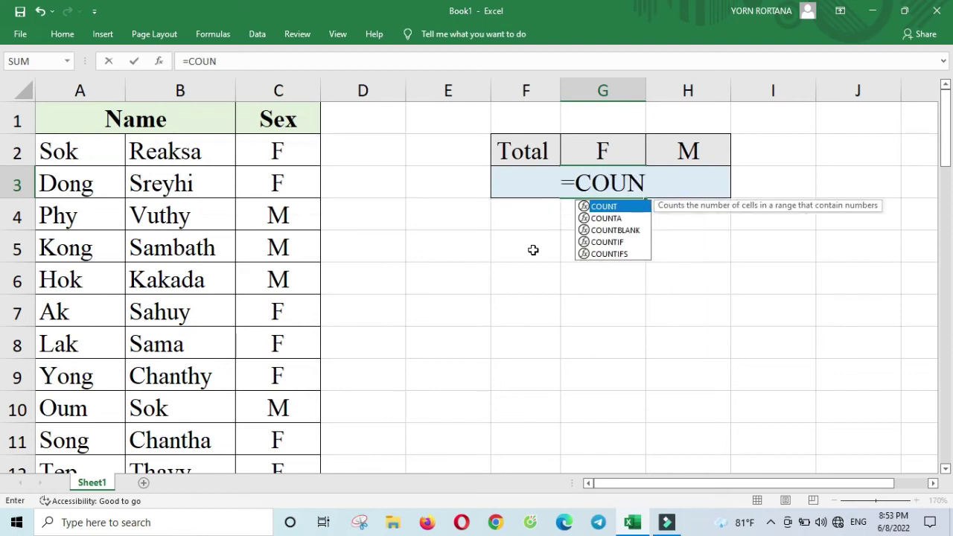
type("T")
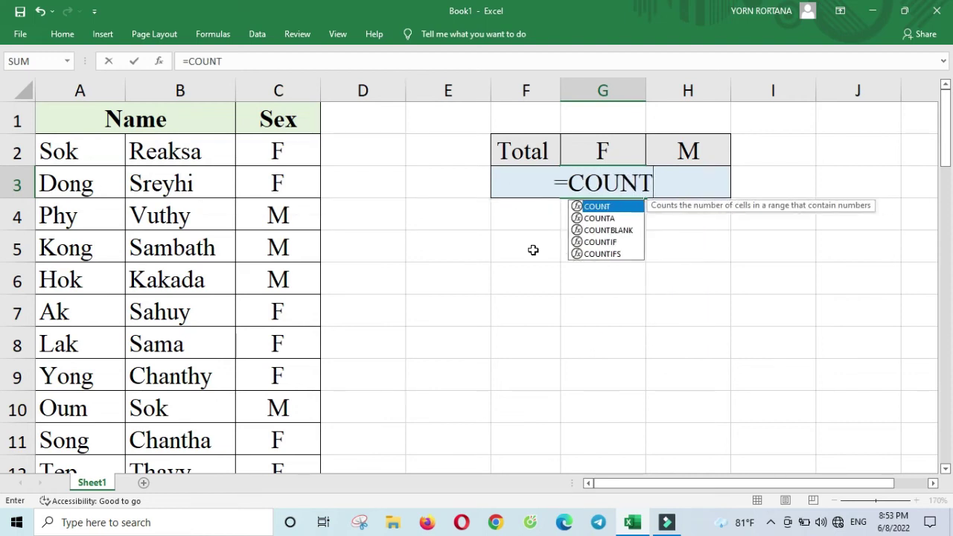
type("IF")
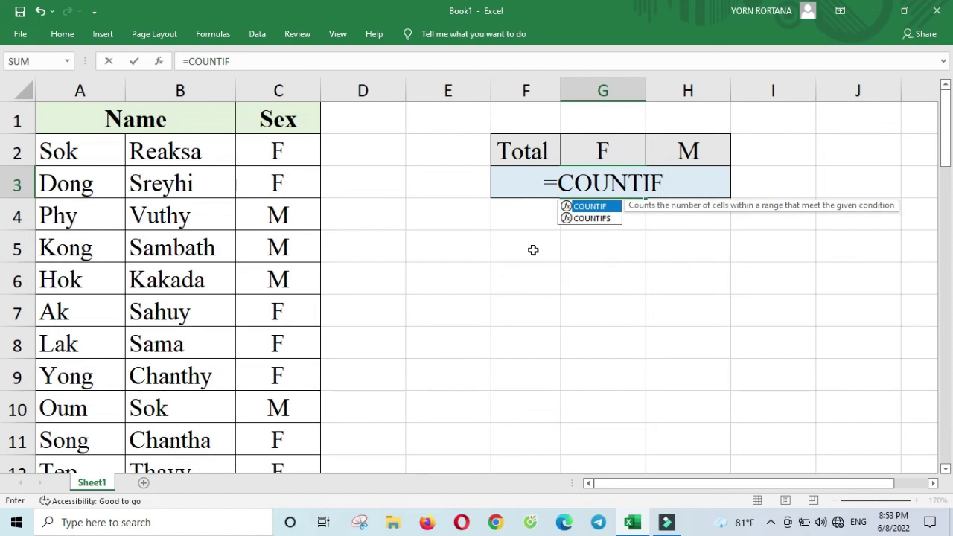
type("(")
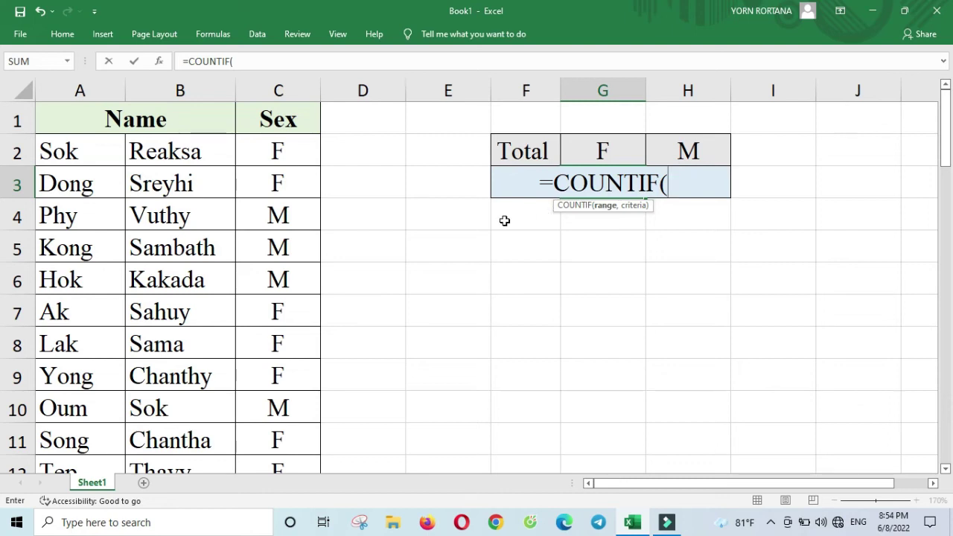
left_click(299, 151)
mouse_move(299, 151)
left_mouse_down()
mouse_move(292, 527)
mouse_move(288, 370)
left_mouse_up()
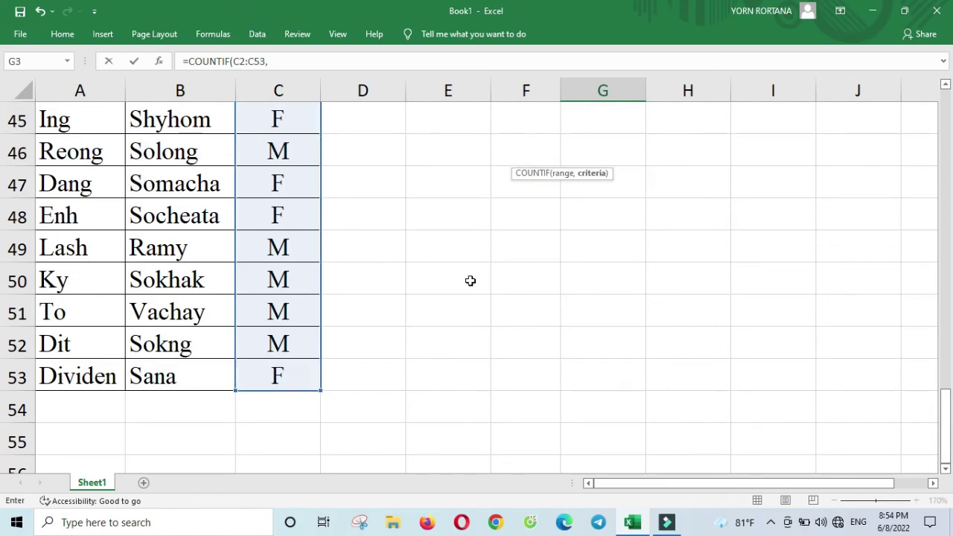
left_click_drag(945, 400, 945, 95)
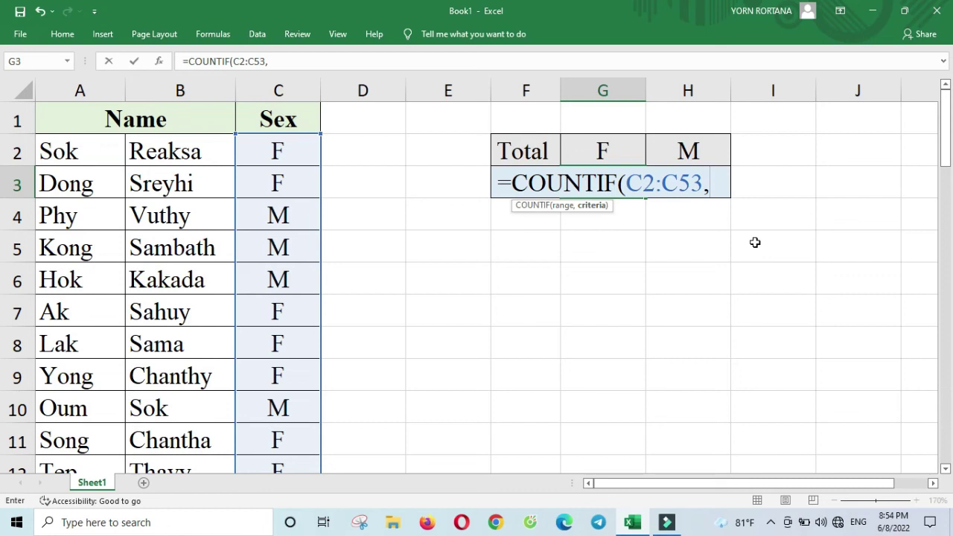
left_click(608, 154)
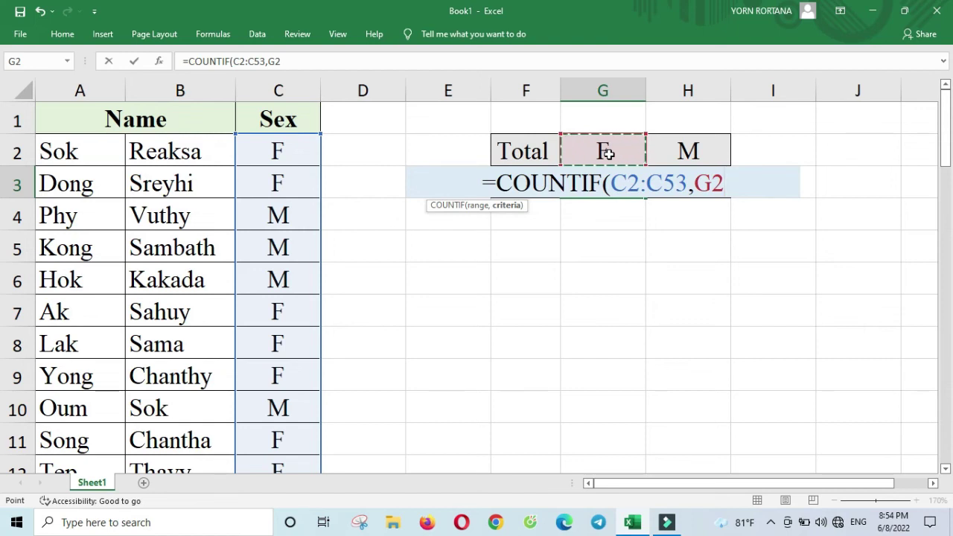
type(")")
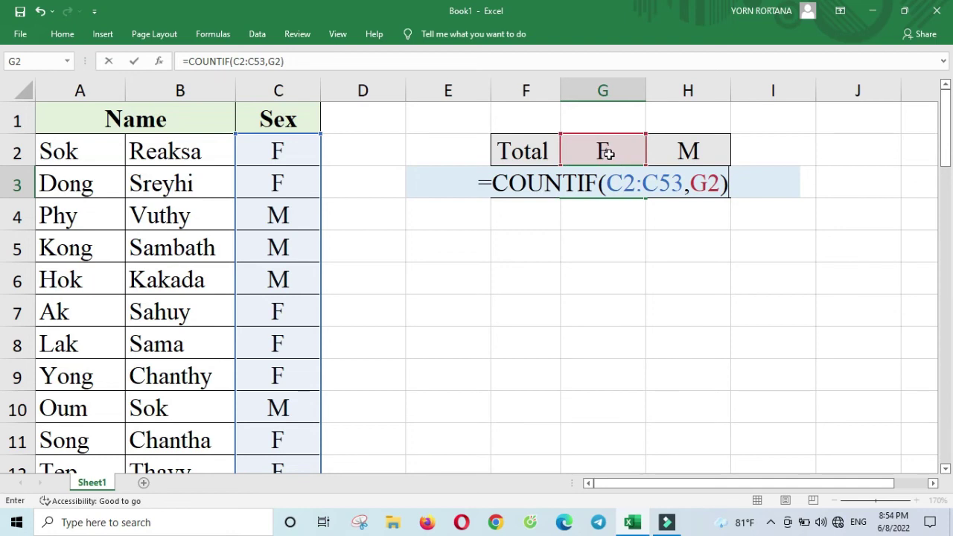
key("Return")
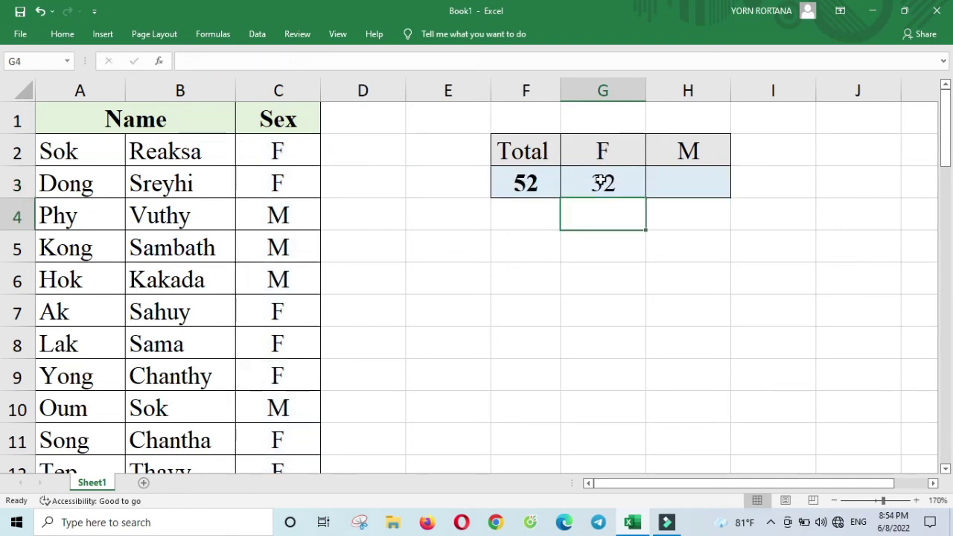
Step: Enter =COUNTIF(C2:C53,H2) in H3 to count the M entries, giving 20
left_click(599, 182)
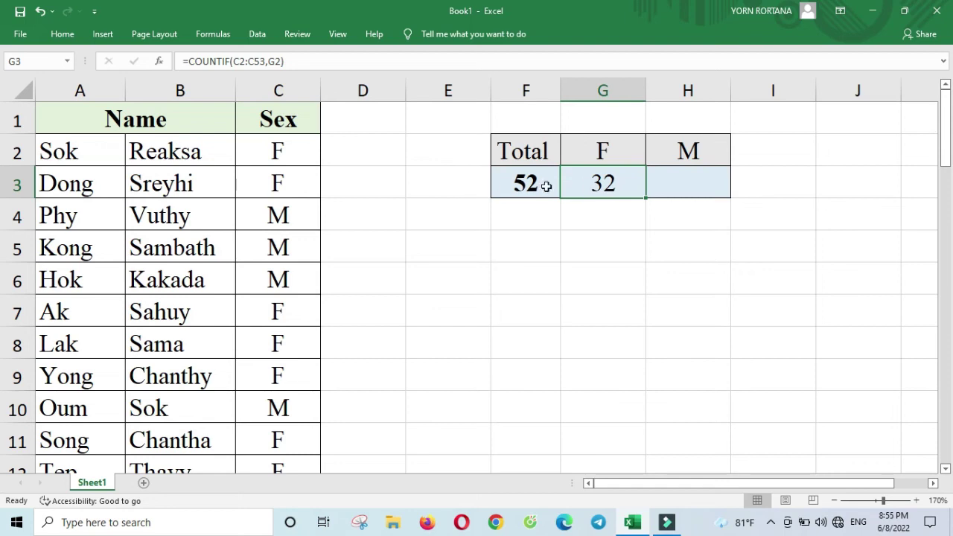
key("Right")
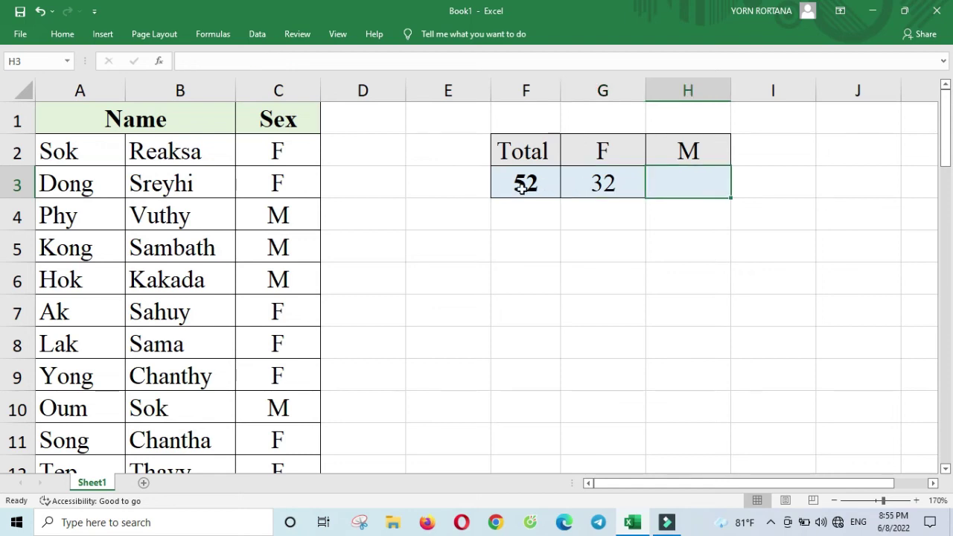
type("=COUNT")
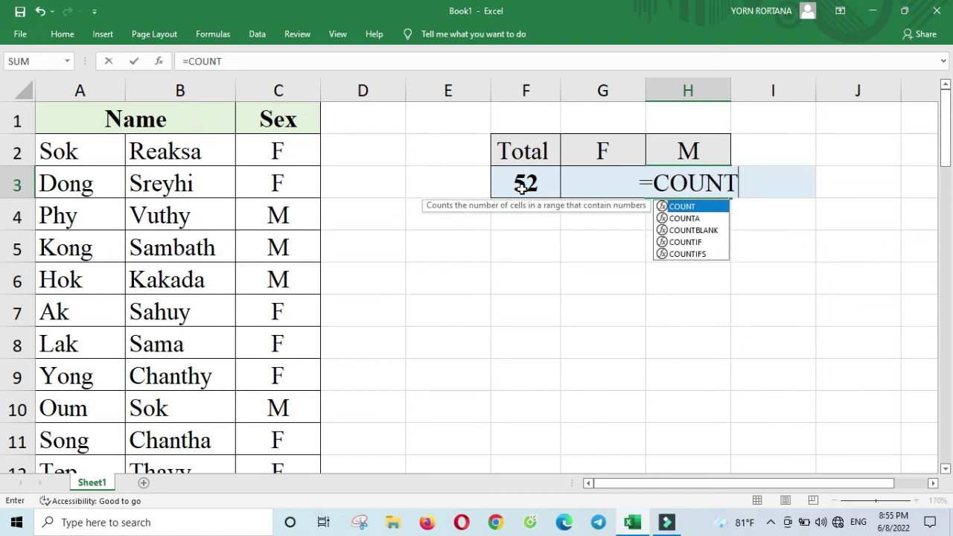
type("IF(")
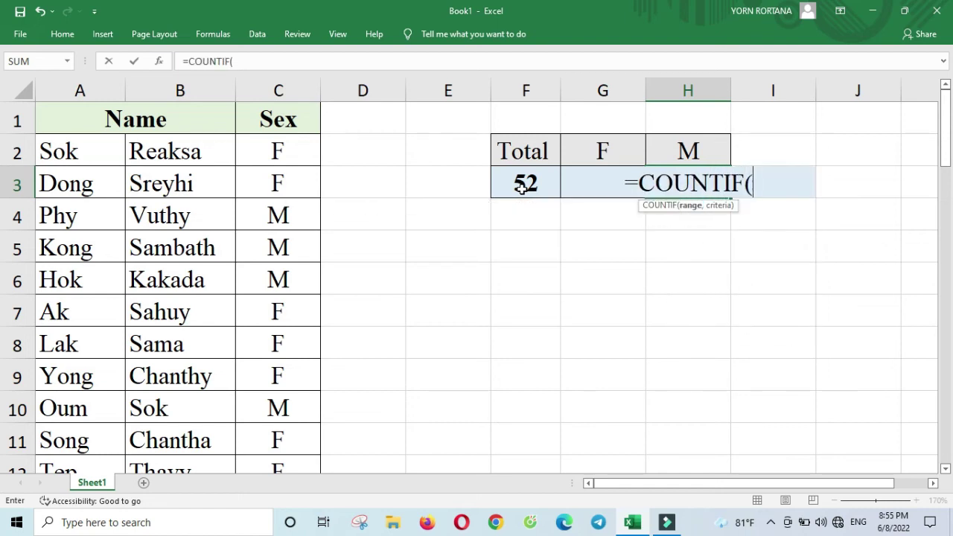
left_click_drag(305, 153, 305, 525)
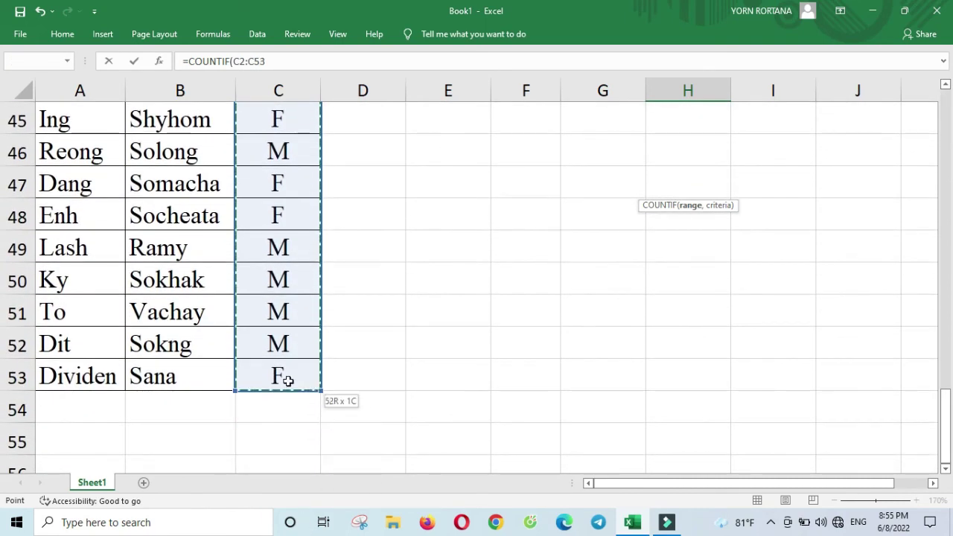
left_click_drag(304, 524, 287, 376)
type(",")
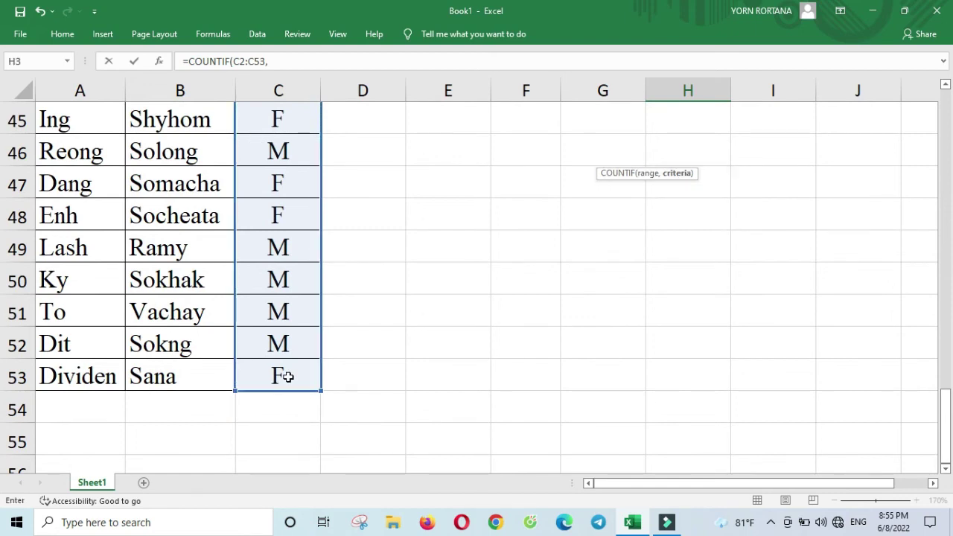
left_click_drag(945, 410, 948, 95)
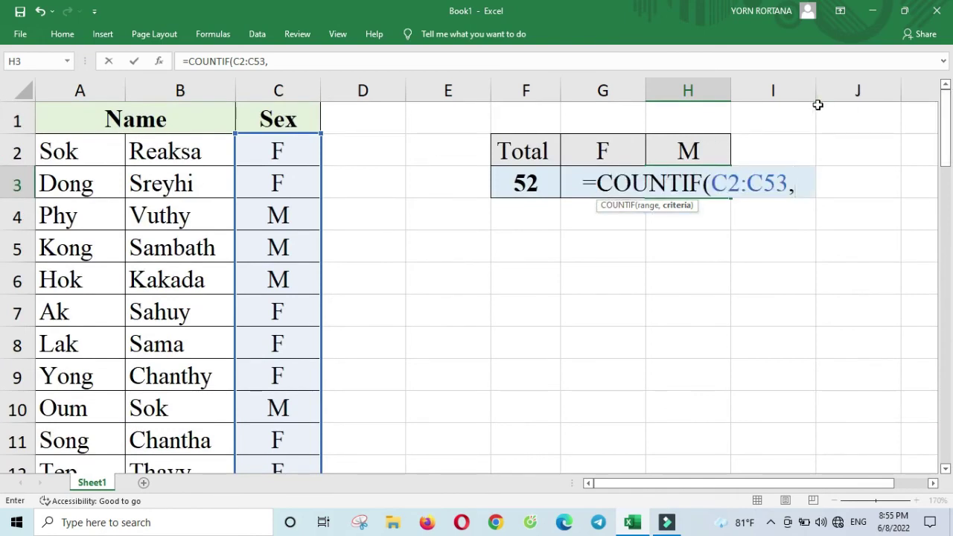
left_click(682, 147)
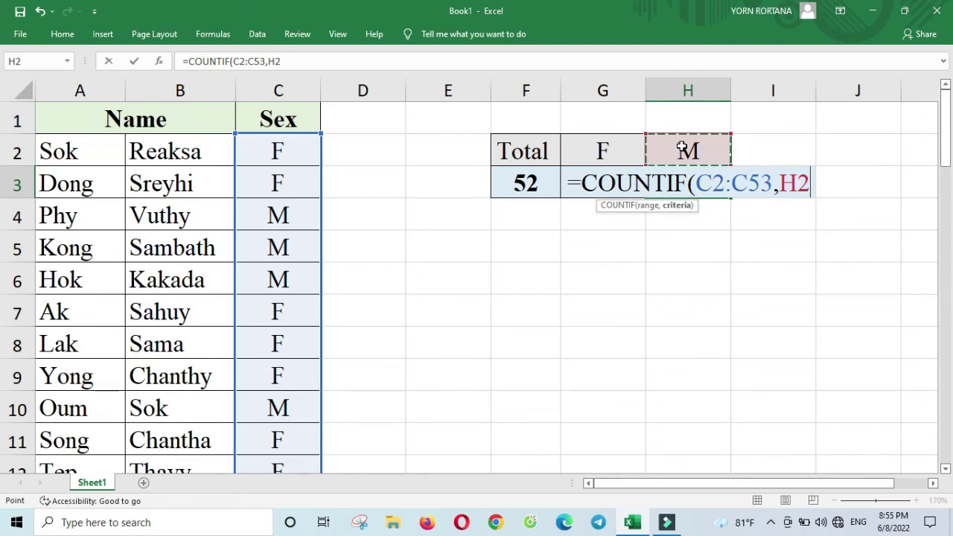
type(")")
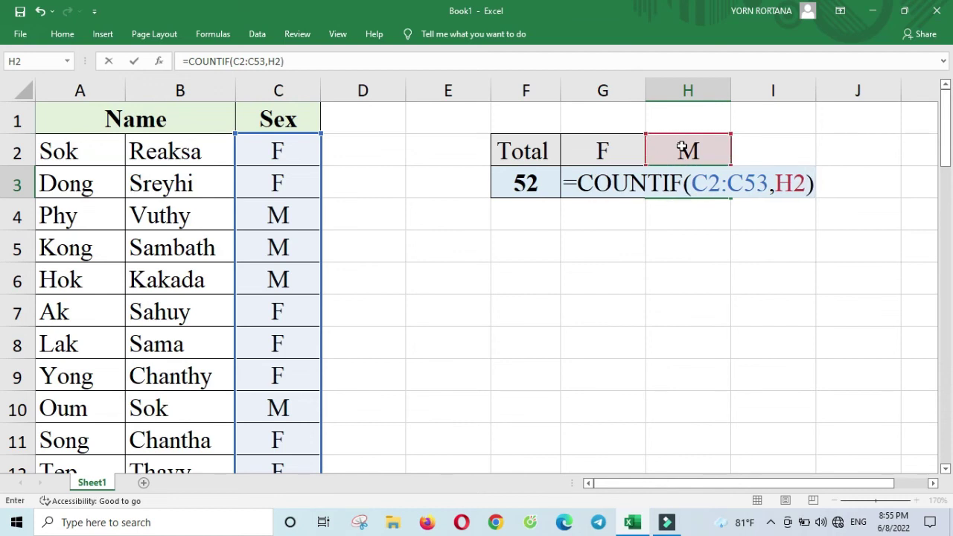
key("Return")
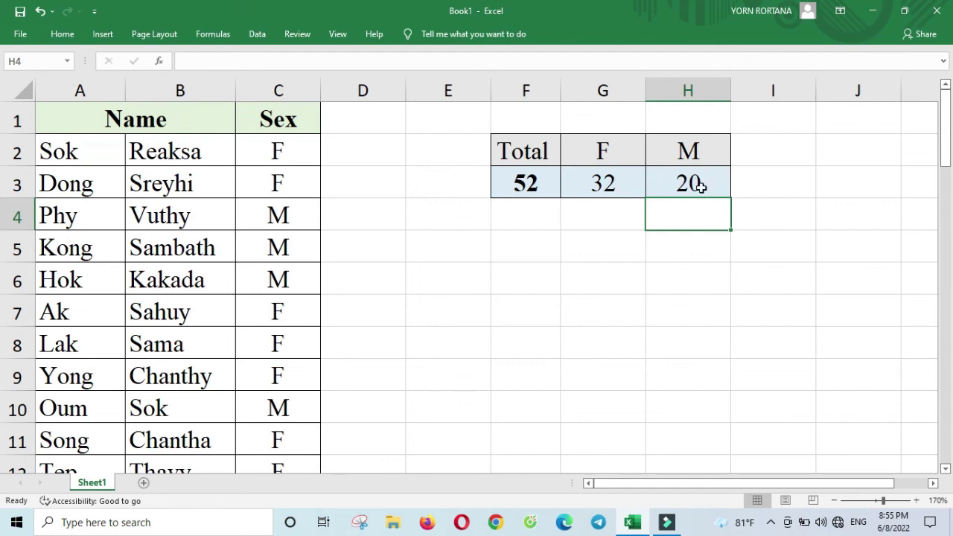
left_click(693, 186)
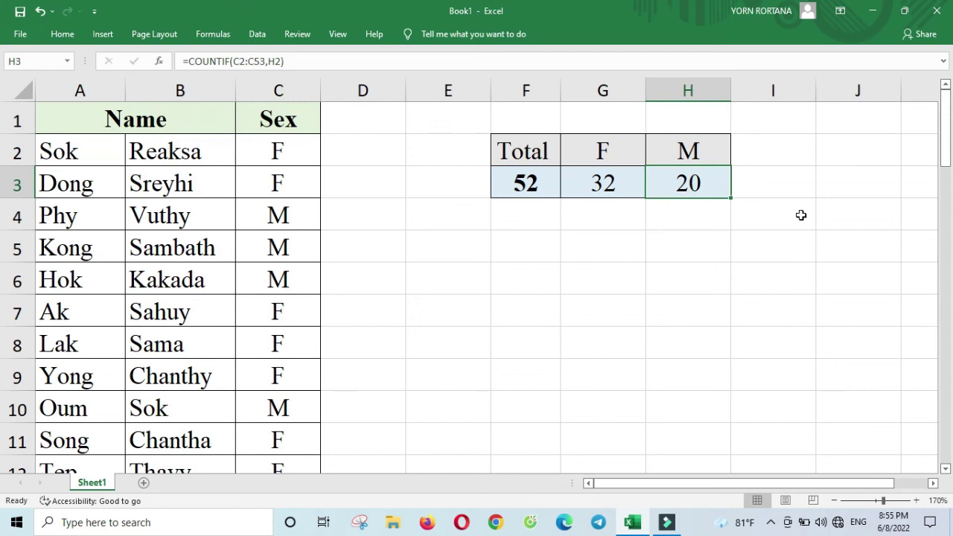
key("shift+Left")
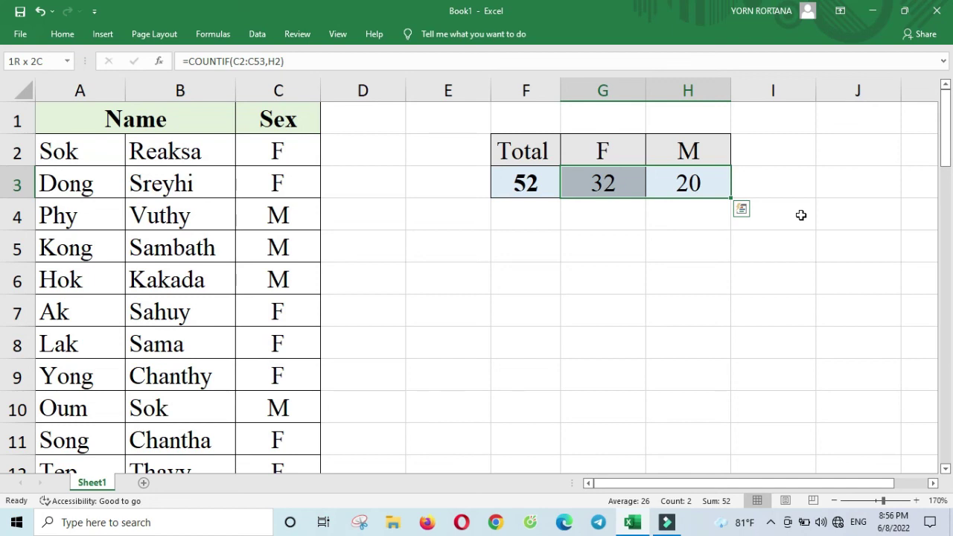
left_click(546, 178)
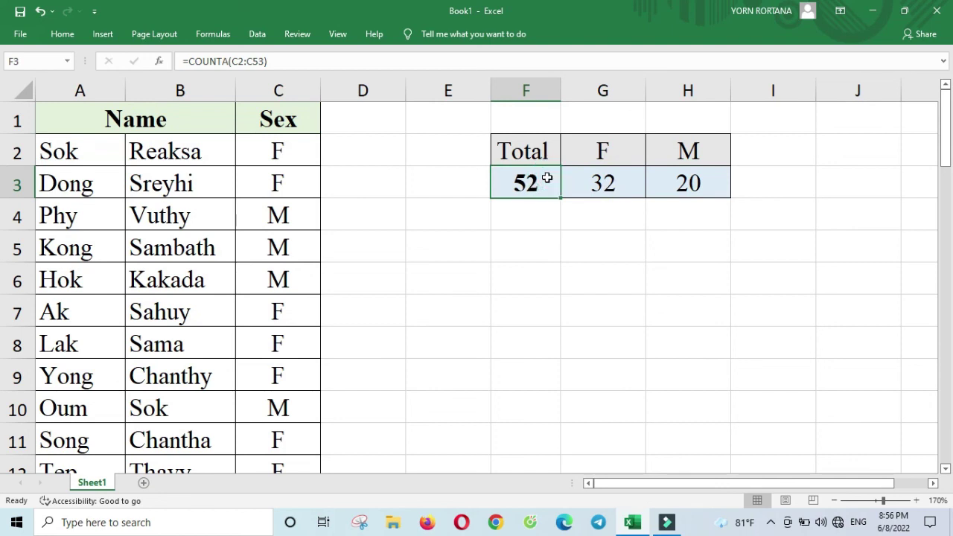